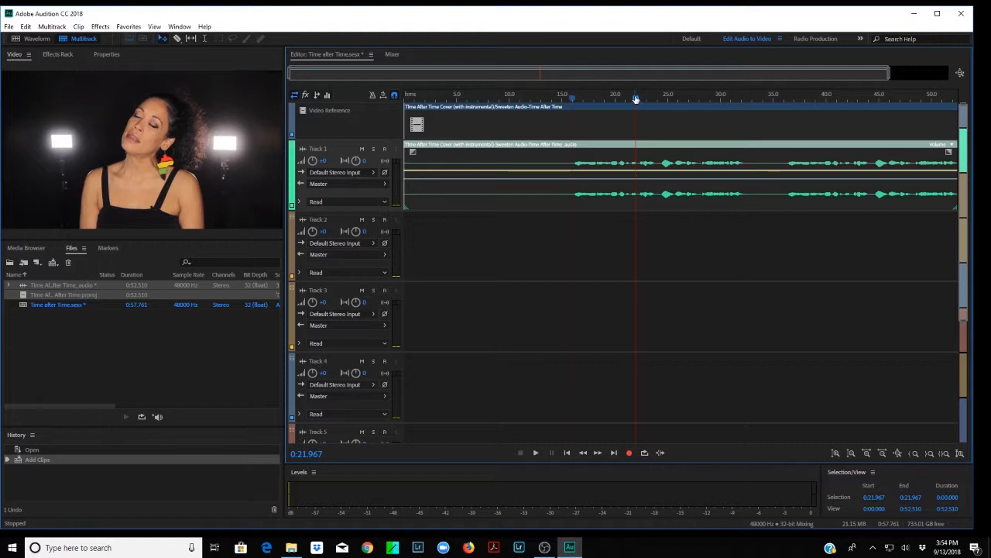
Open the Track 1 audio clip in the waveform editor and select it from about 0:35.8 to its end
left_click_drag(636, 100, 738, 98)
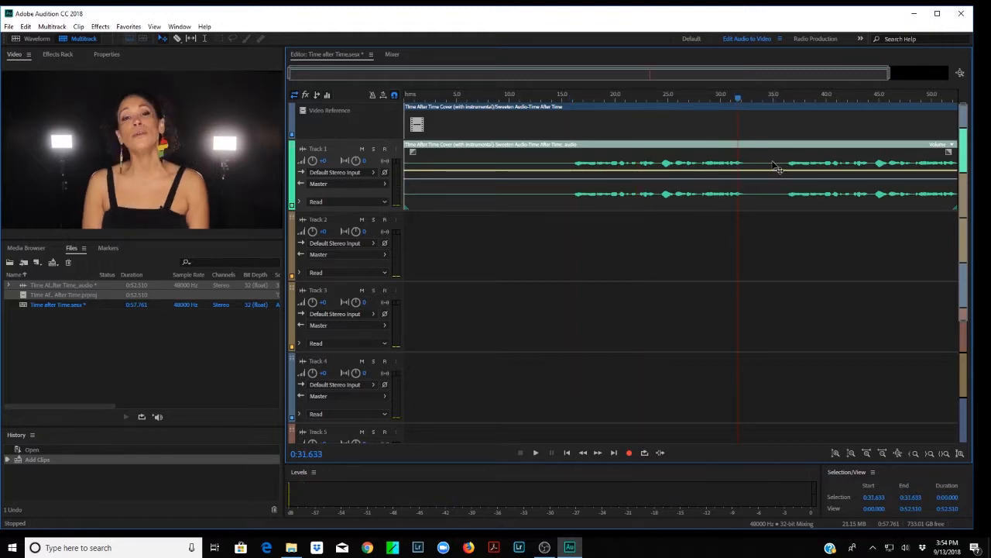
double_click(752, 193)
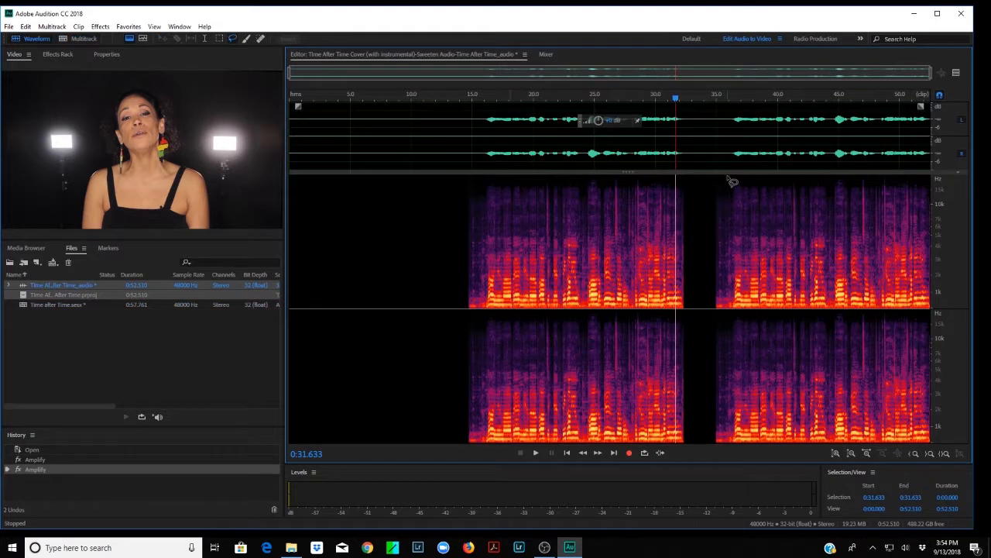
left_click_drag(727, 120, 933, 128)
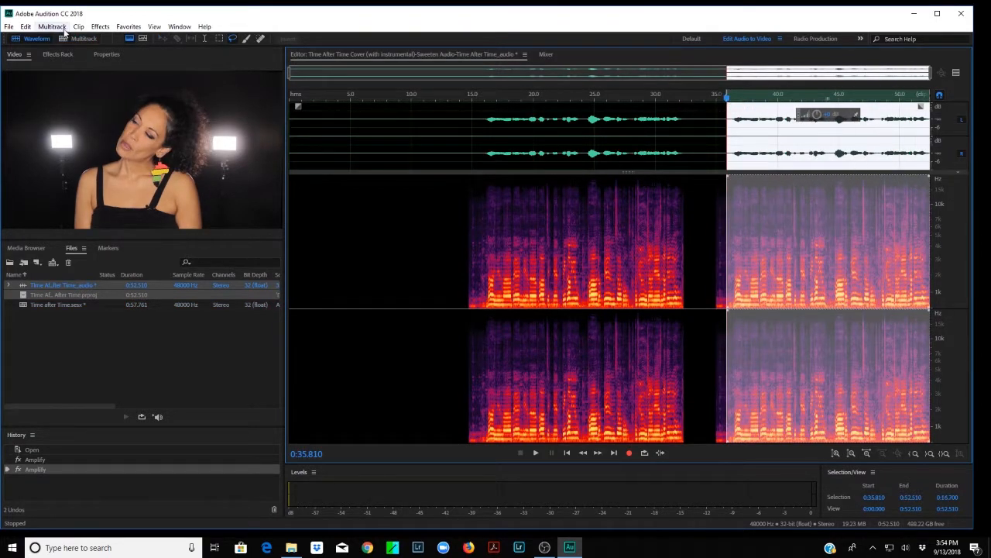
Apply the Normalize process to the selected vocal passage and play it back to check the level
left_click(99, 27)
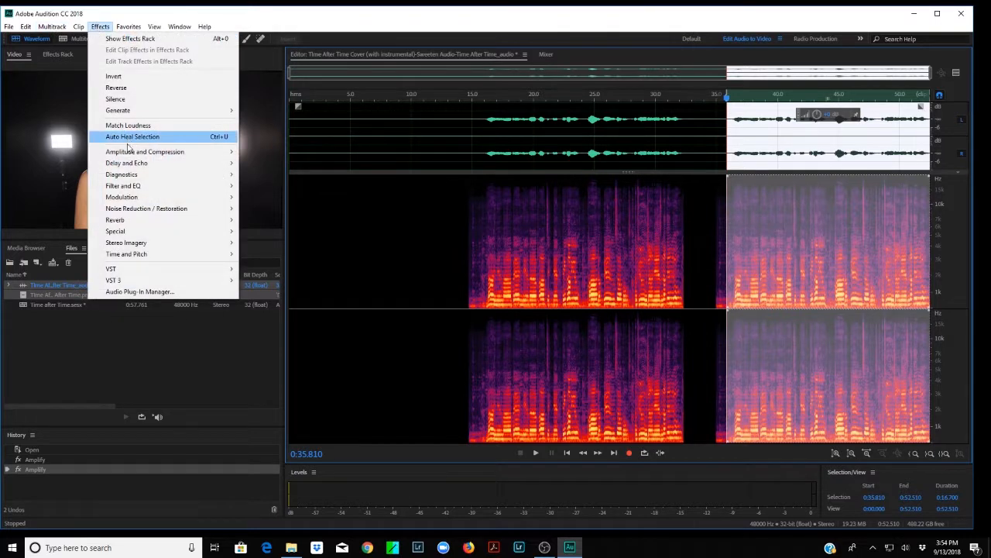
mouse_move(129, 154)
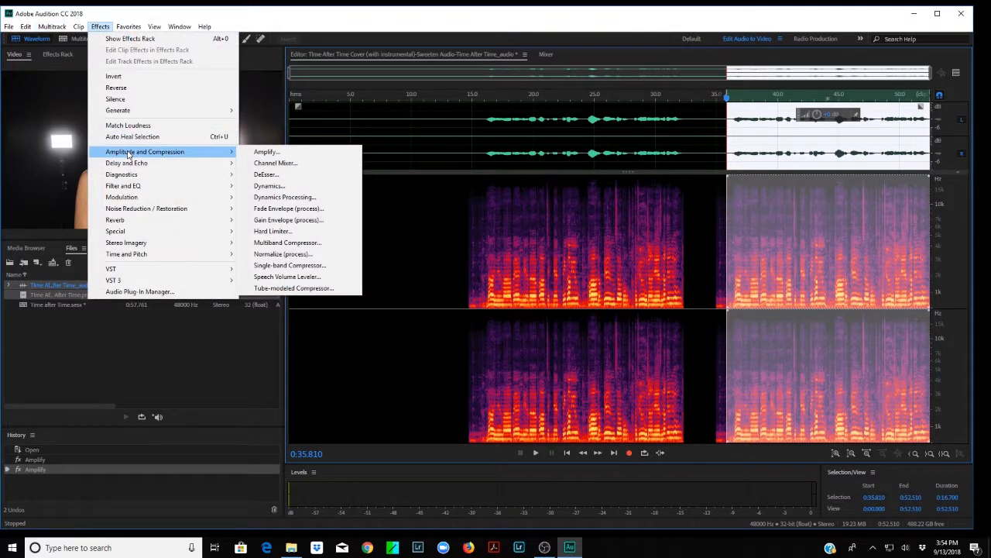
left_click(268, 254)
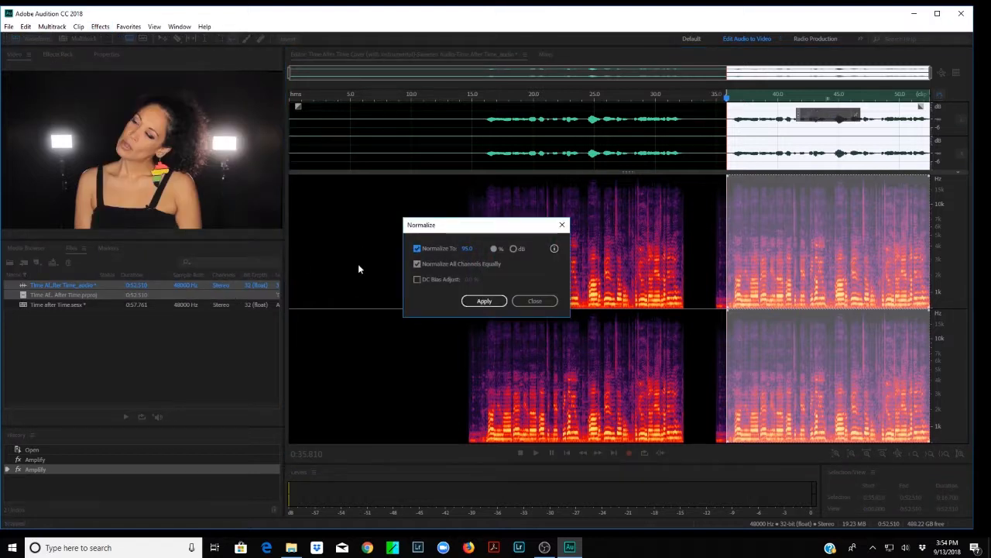
left_click(417, 263)
left_click(467, 250)
left_click(483, 301)
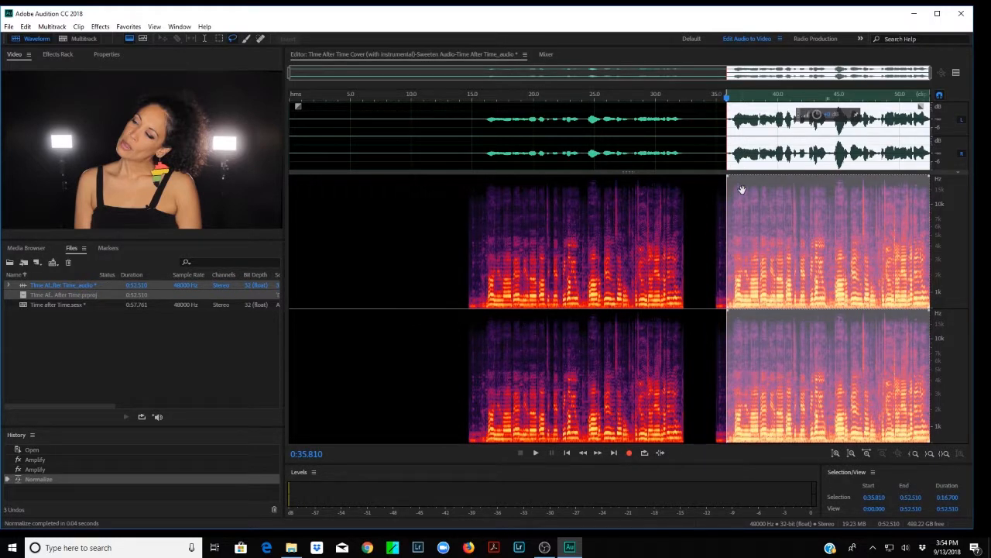
key("space")
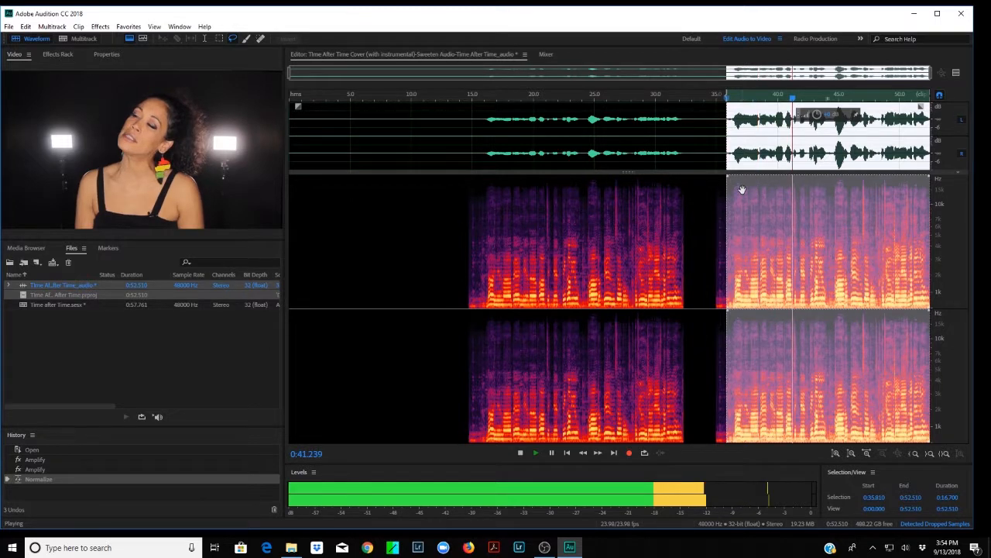
key("space")
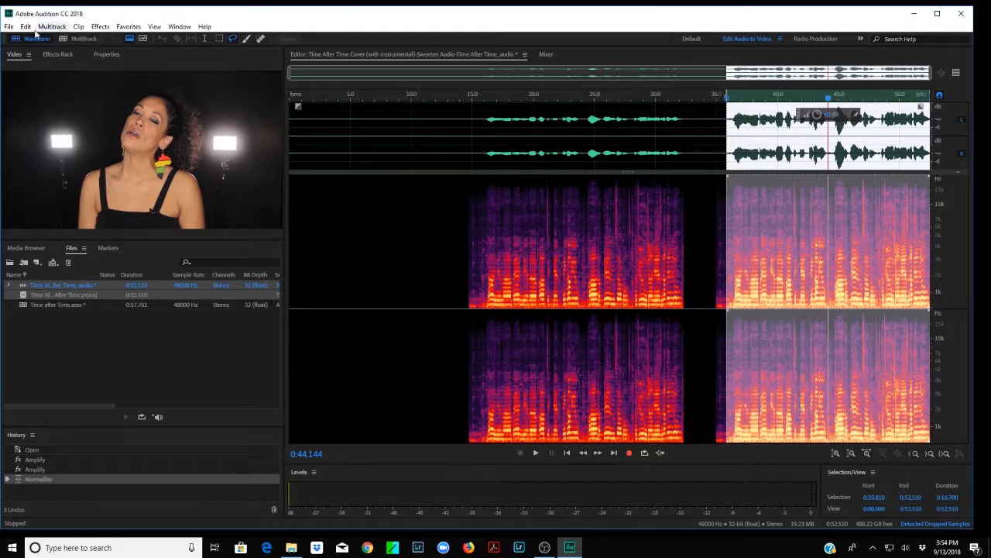
Apply the DeEsser effect to the selected passage using the 4410 - 7000 Hz DeEsser preset
left_click(107, 28)
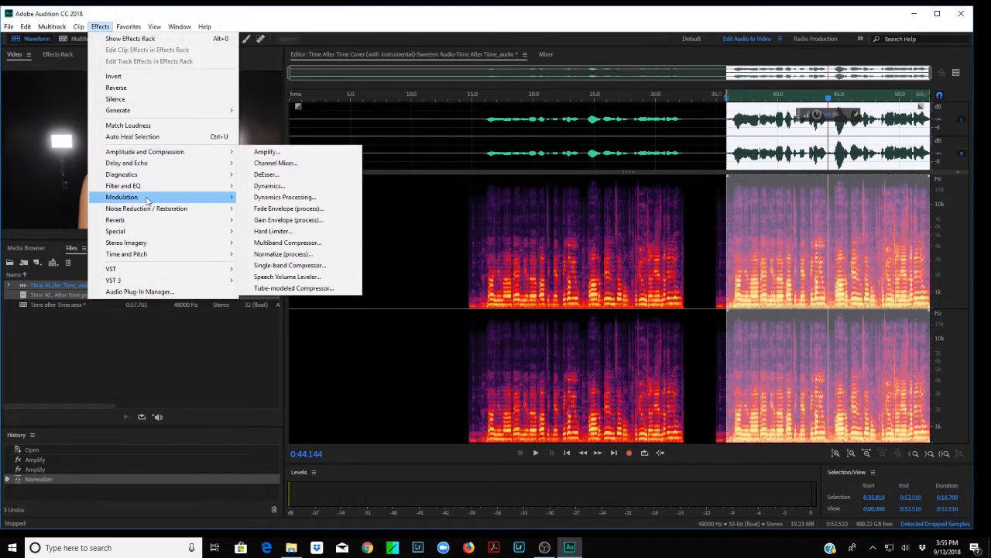
mouse_move(147, 153)
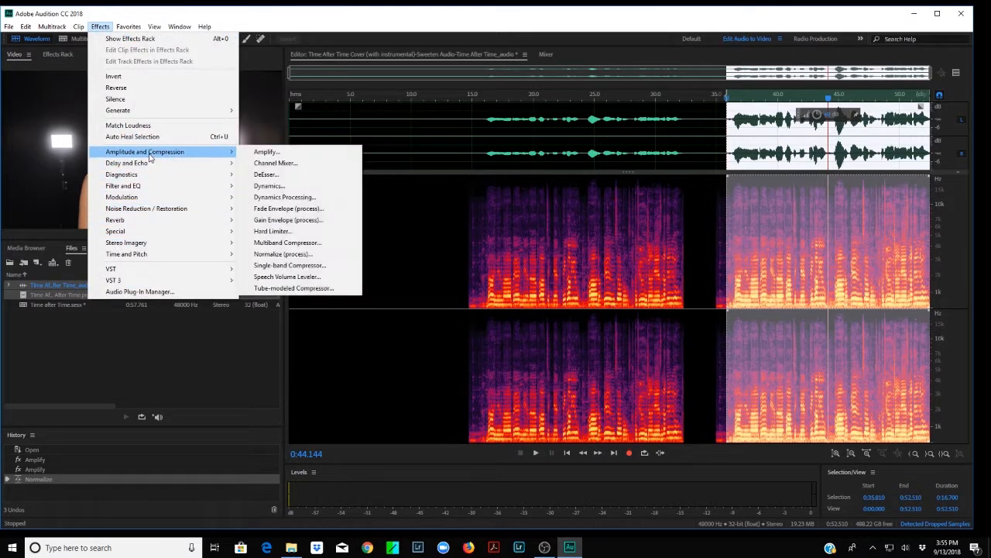
left_click(263, 175)
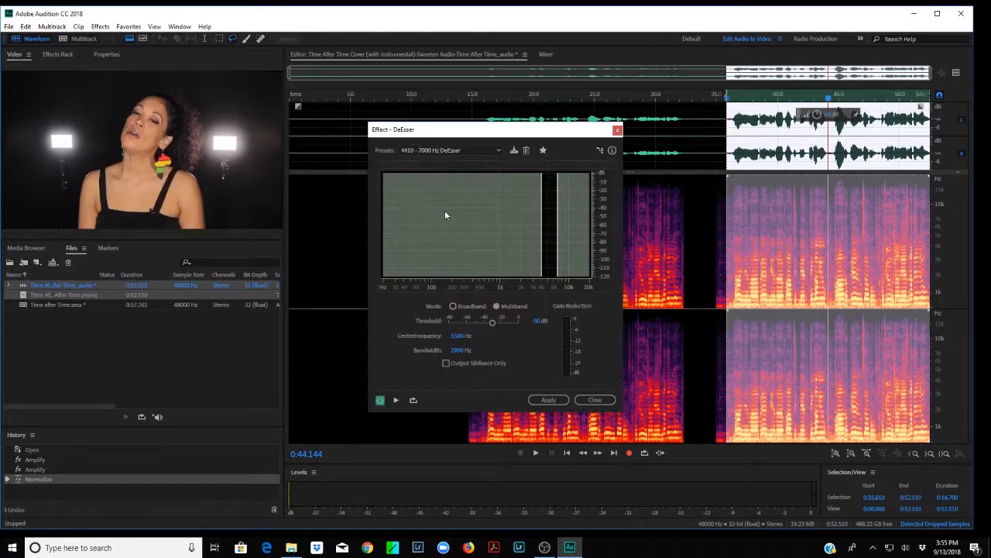
left_click(431, 151)
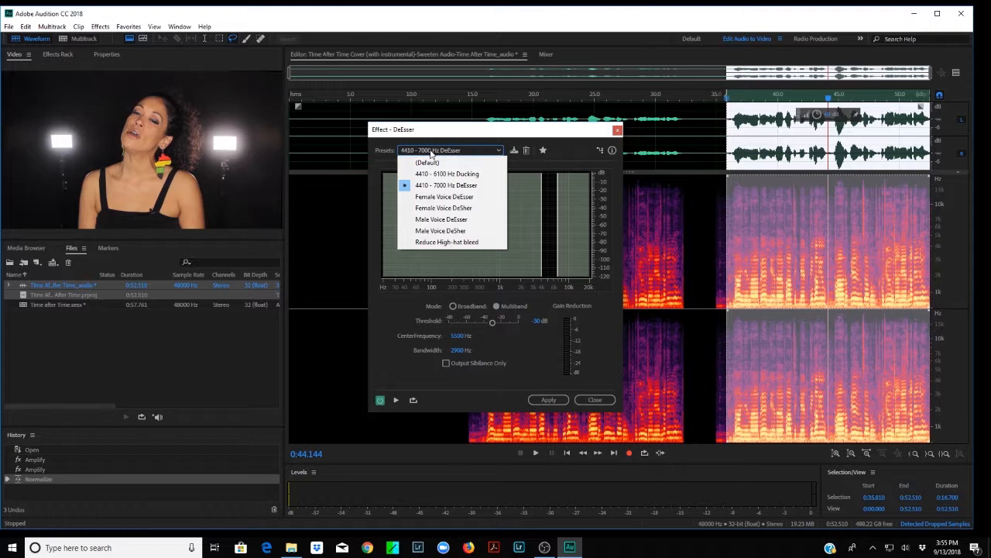
left_click(456, 188)
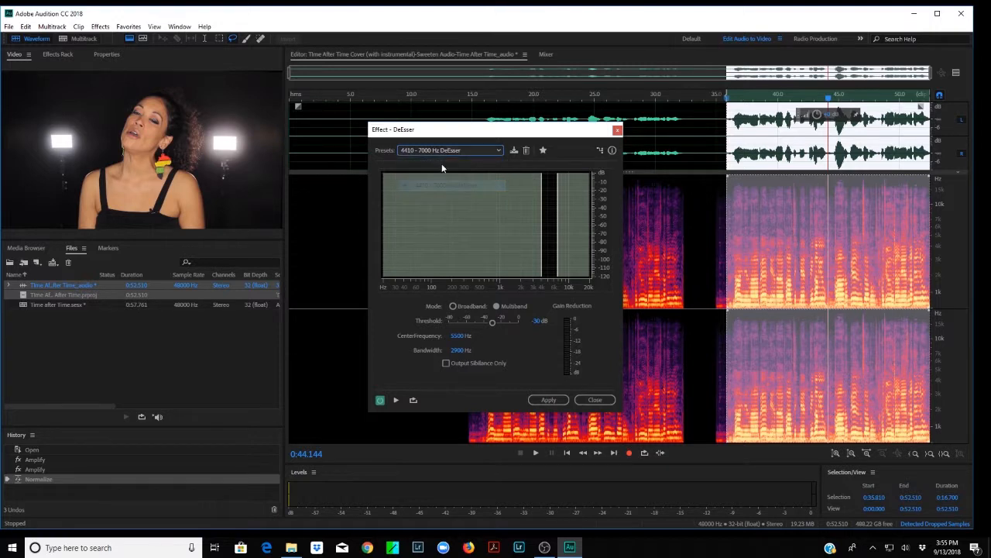
left_click(547, 400)
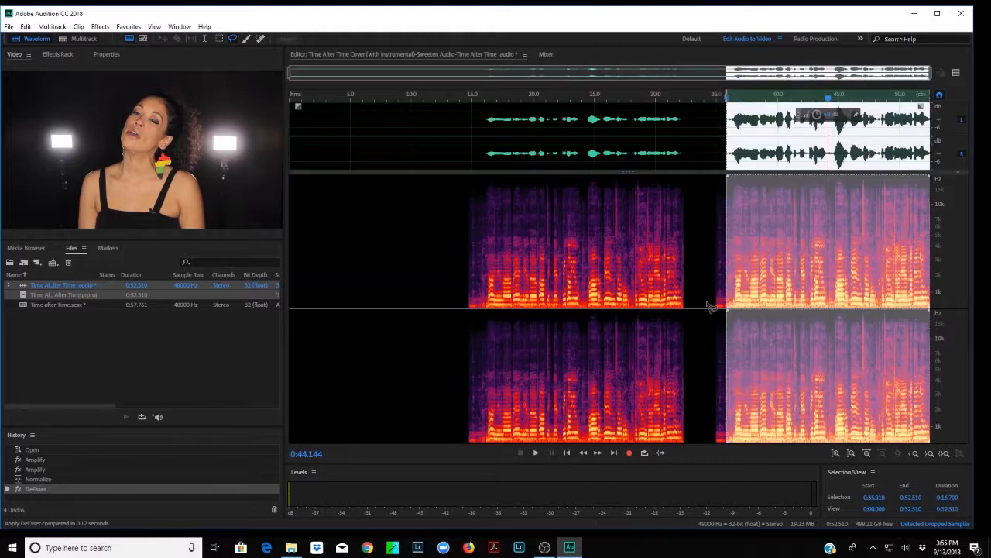
Listen to the de-essed passage, move the playhead back to about 0:39, and dismiss the sync notification
key("space")
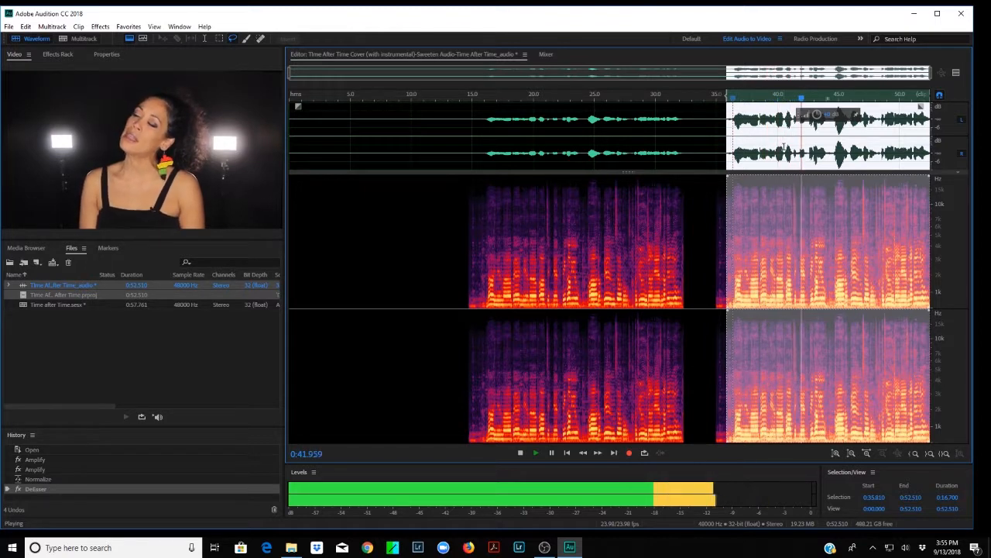
key("space")
left_click_drag(828, 99, 767, 100)
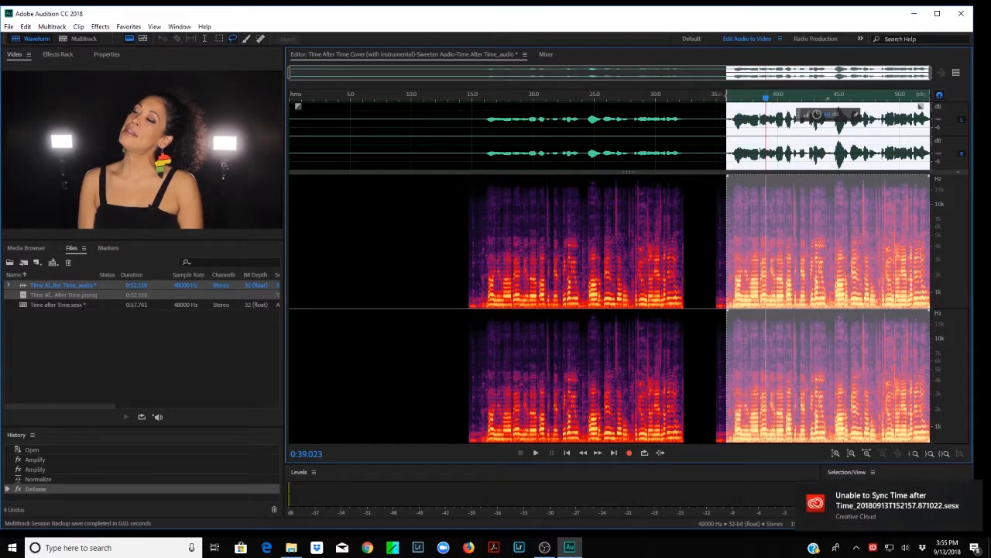
left_click(968, 495)
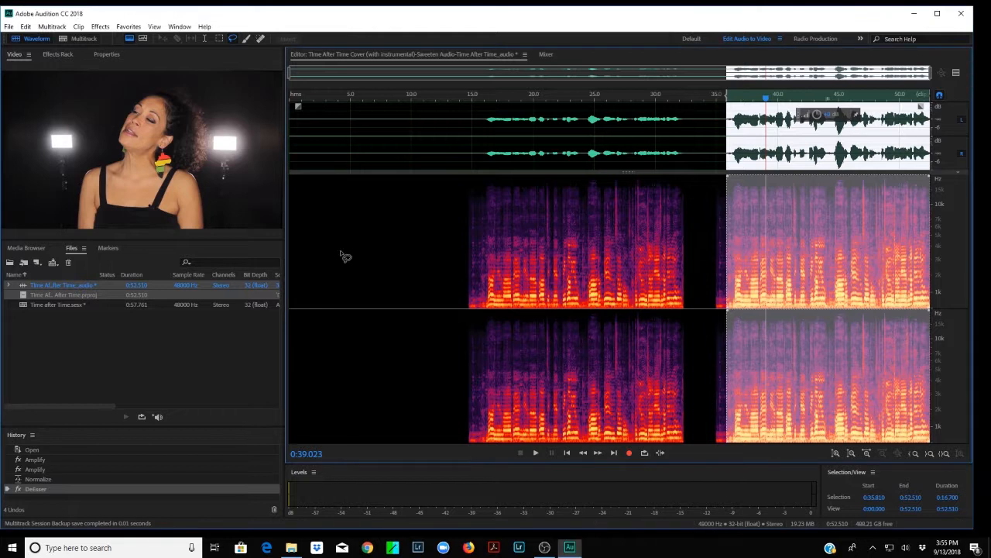
Open the Studio Reverb effect for the selected passage and preview the Outside Club preset
left_click(95, 26)
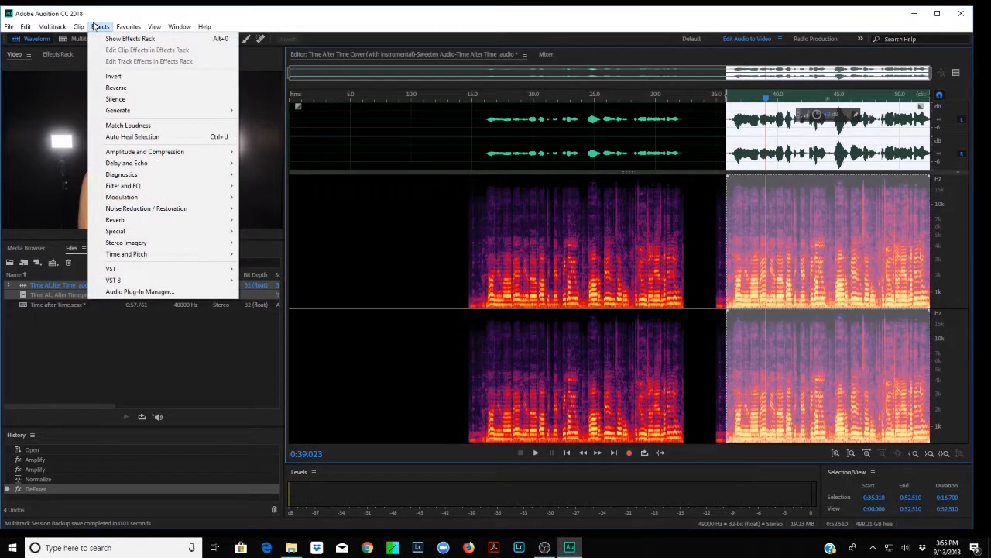
mouse_move(132, 222)
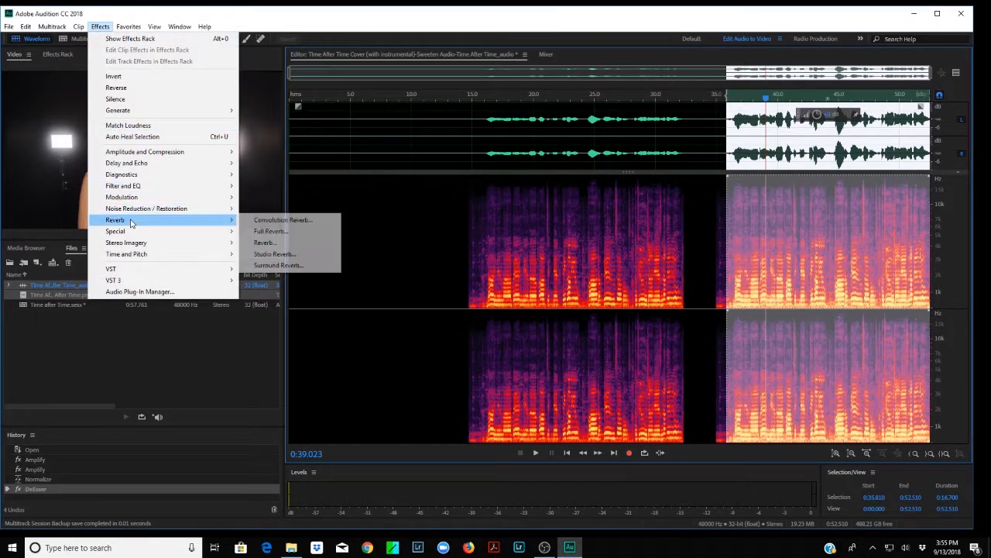
left_click(276, 254)
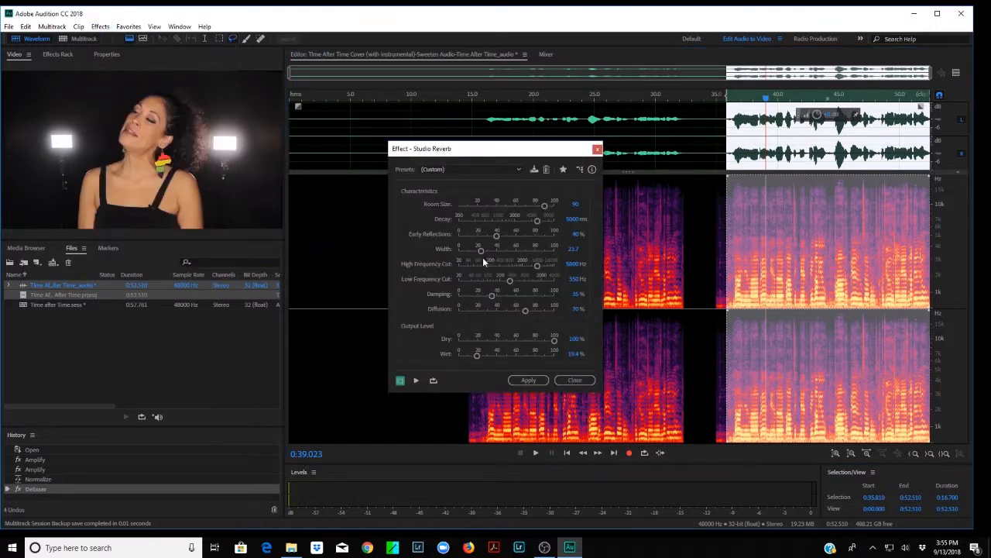
left_click(445, 168)
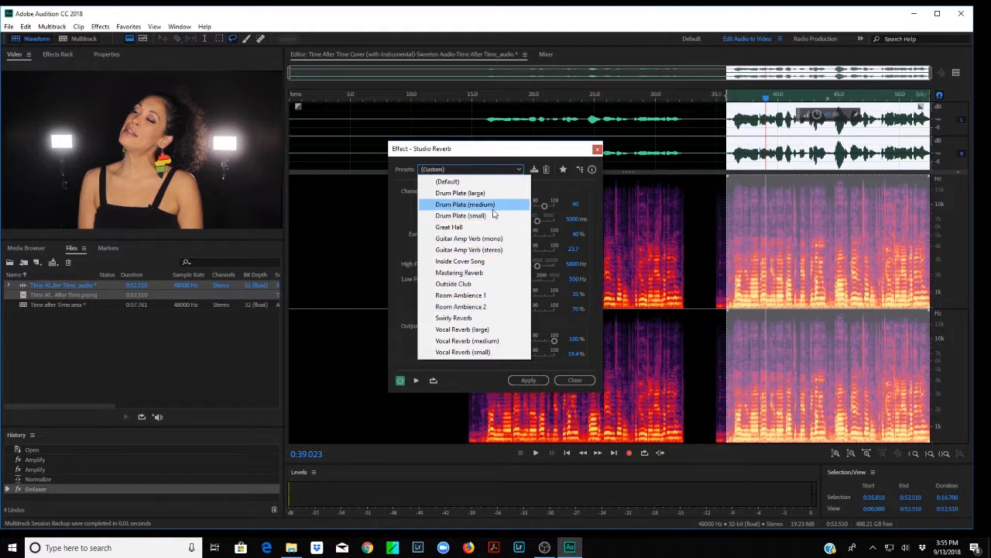
left_click(465, 284)
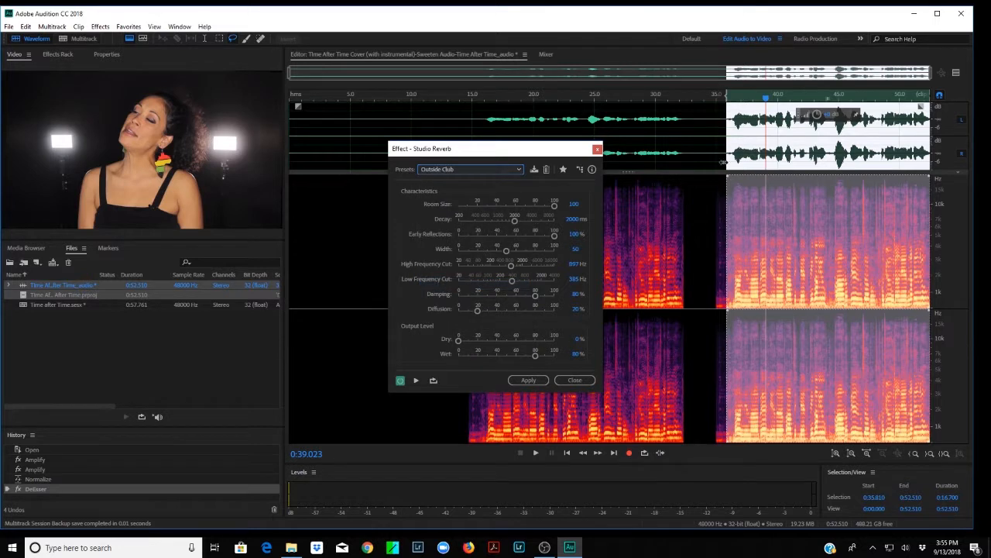
key("space")
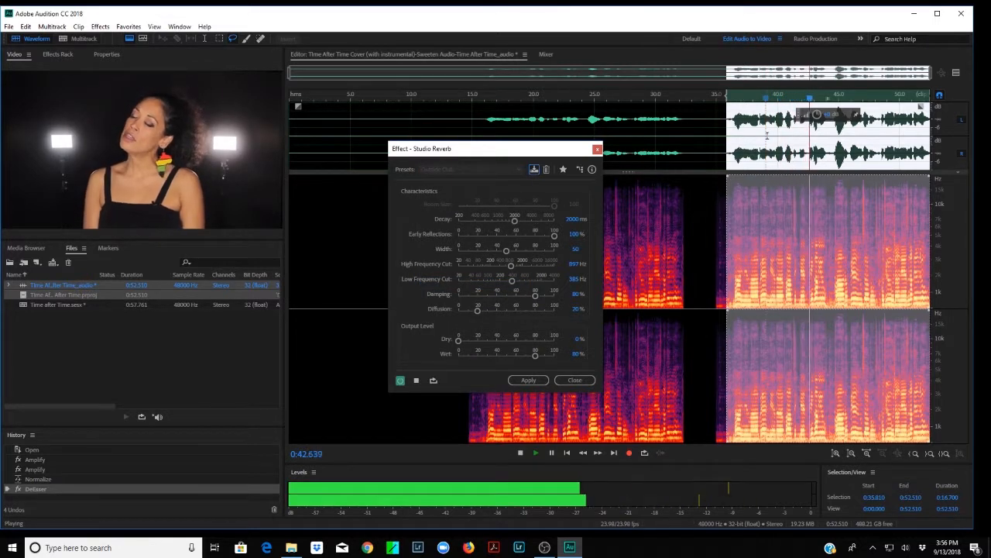
key("space")
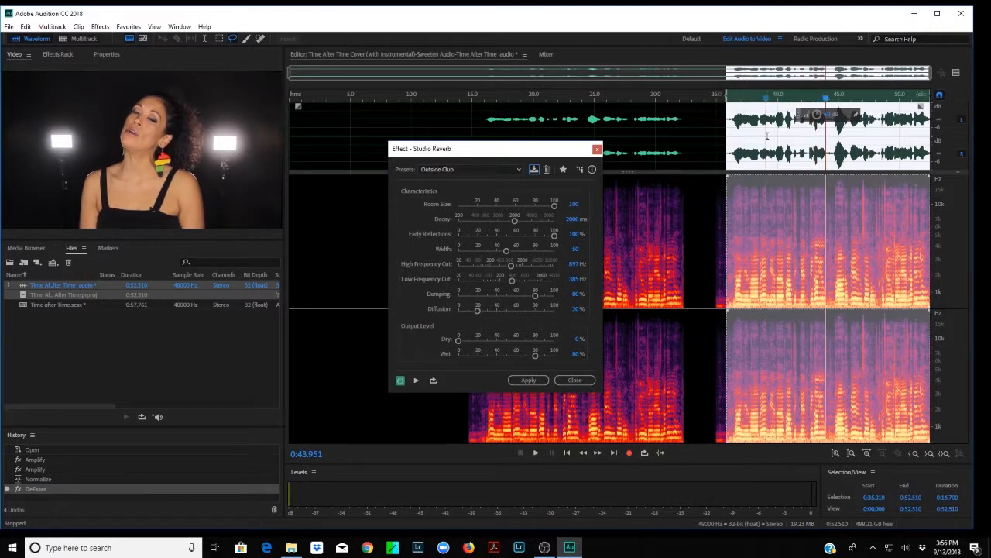
Switch the Studio Reverb preset to Inside Cover Song and start previewing it from the beginning of the selection
left_click(473, 169)
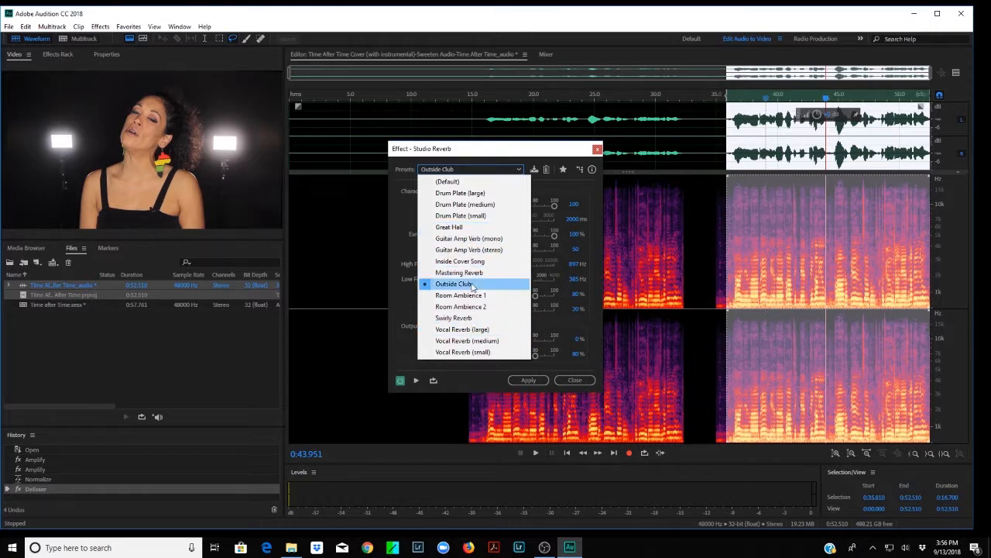
left_click(469, 261)
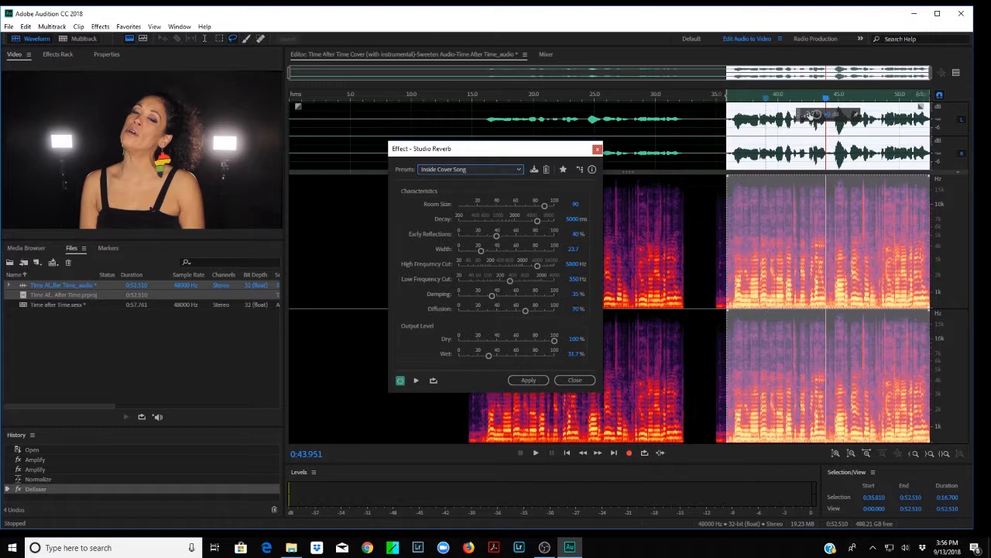
left_click_drag(825, 100, 725, 104)
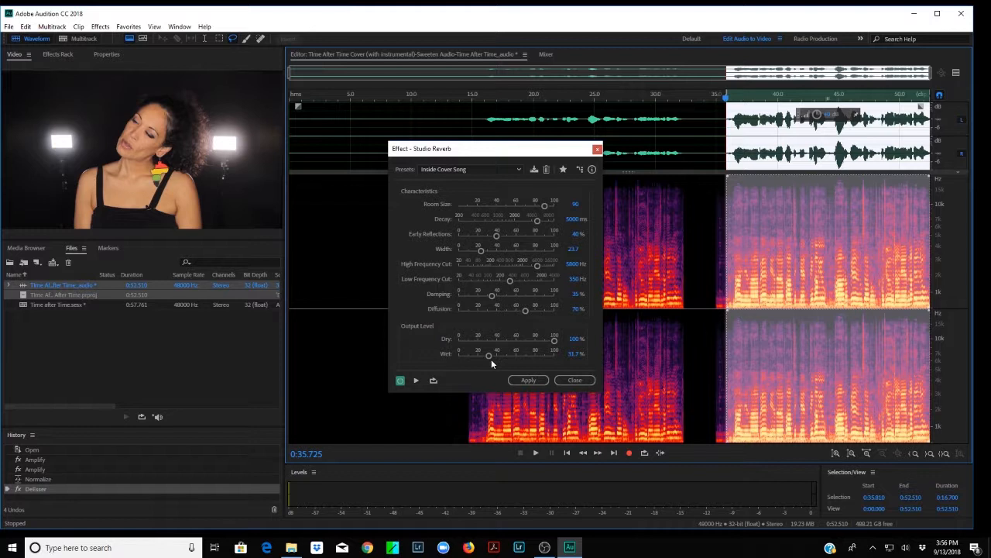
left_click(416, 381)
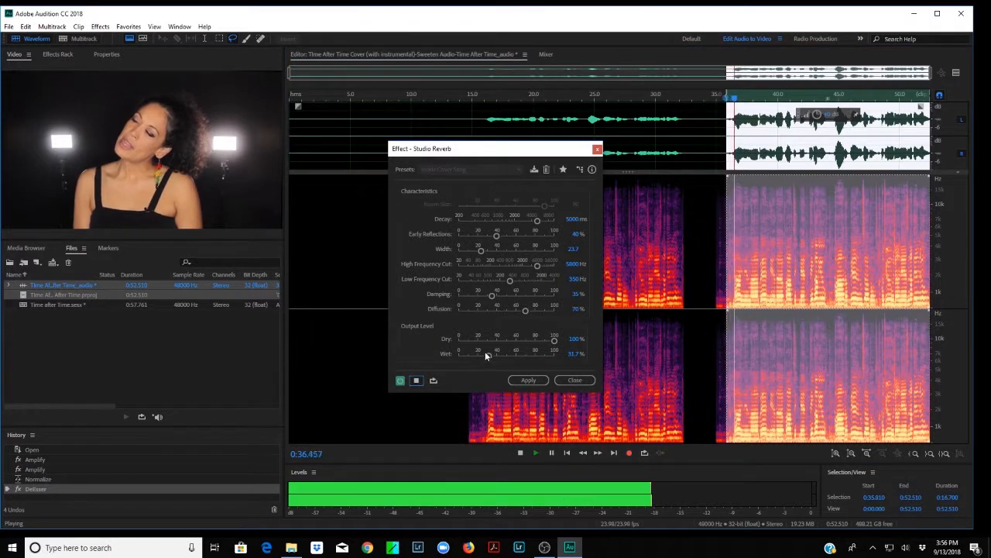
Apply Studio Reverb with the Wet output level at 19.9 % and play back the processed selection
left_click_drag(487, 353, 546, 353)
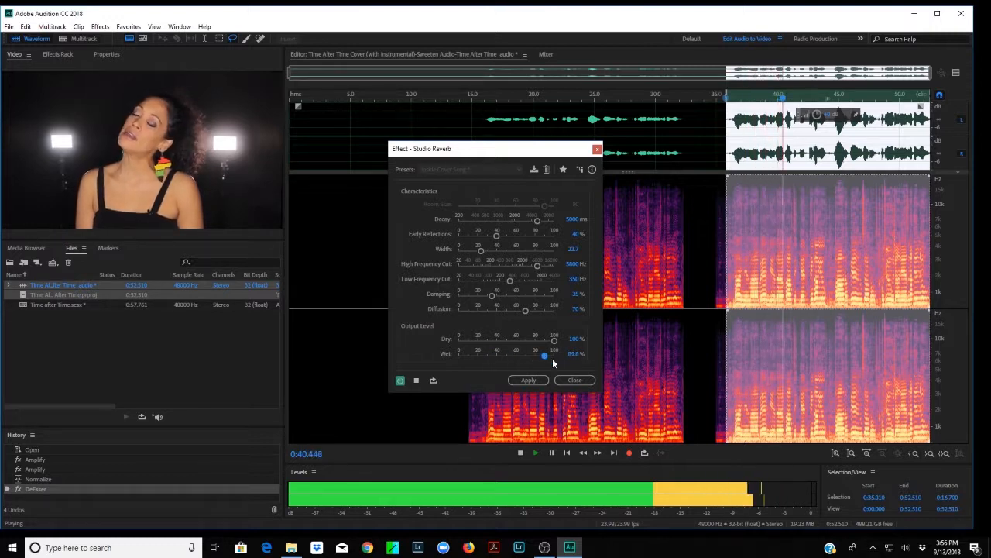
left_click_drag(544, 354, 476, 360)
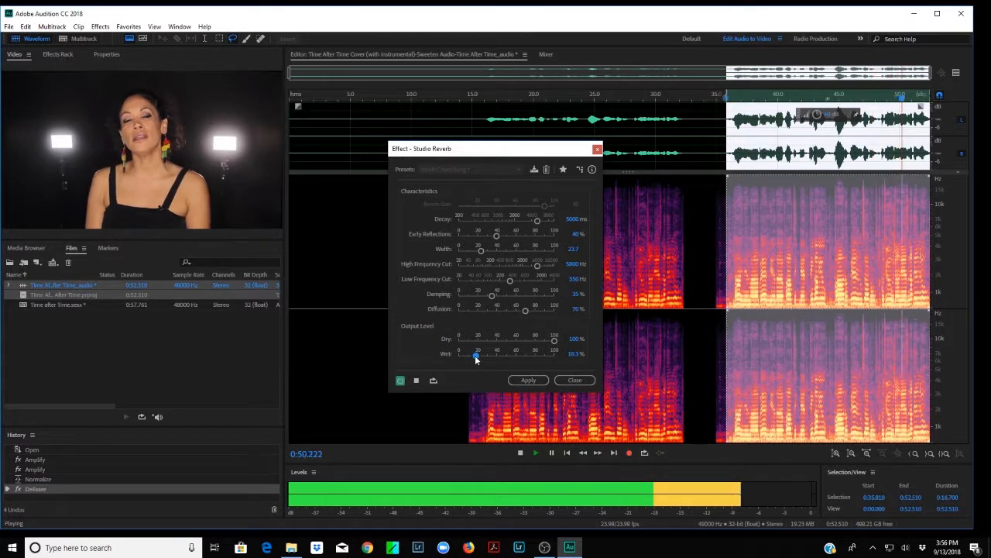
left_click_drag(476, 359, 478, 359)
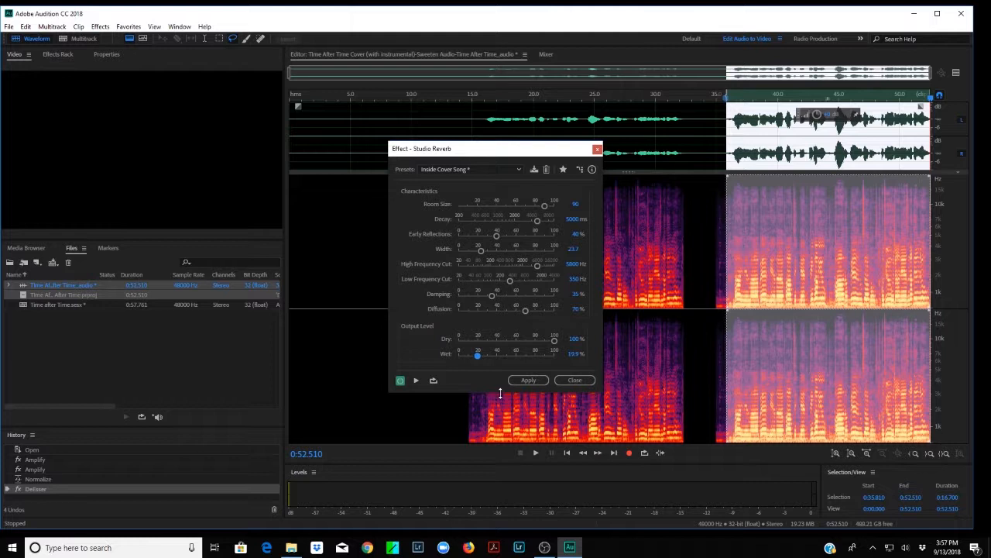
left_click(528, 380)
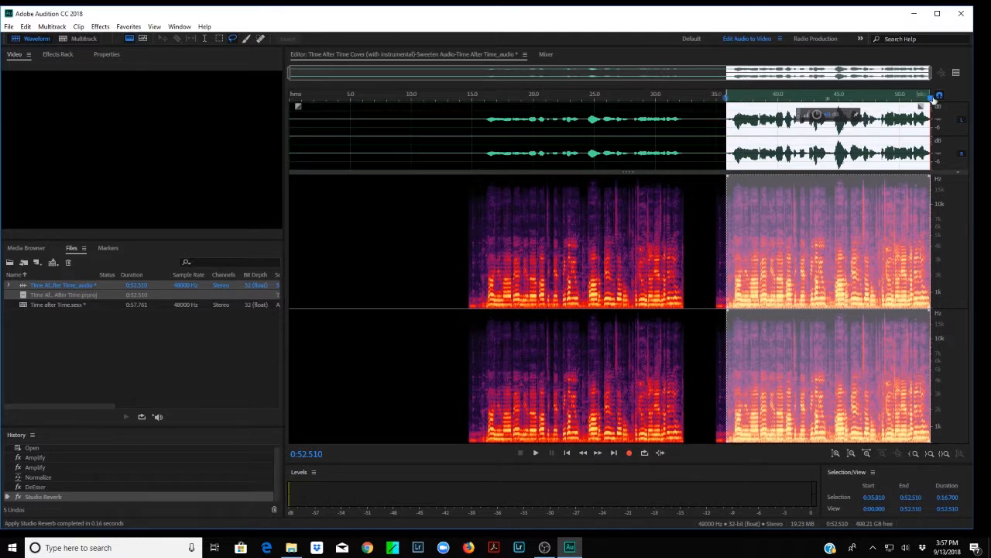
key("space")
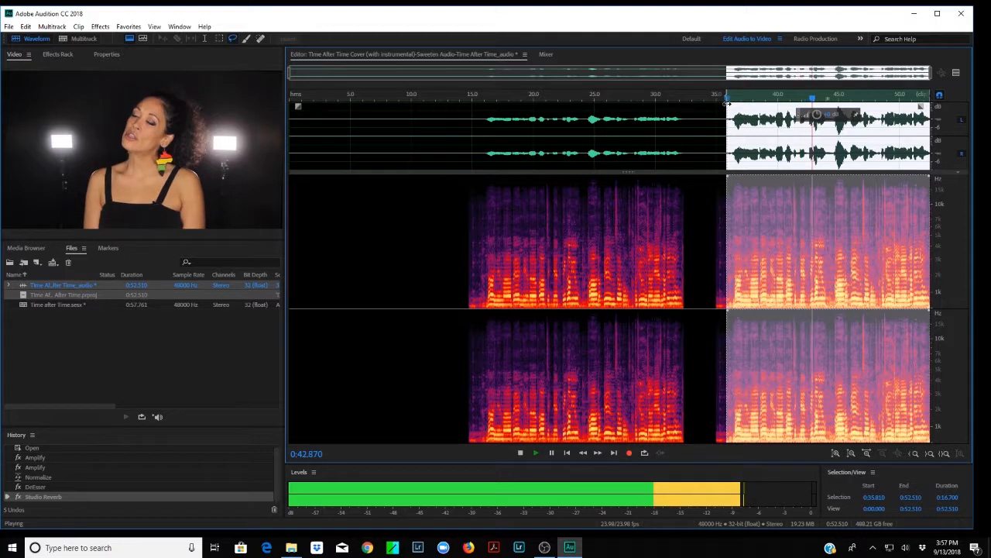
key("space")
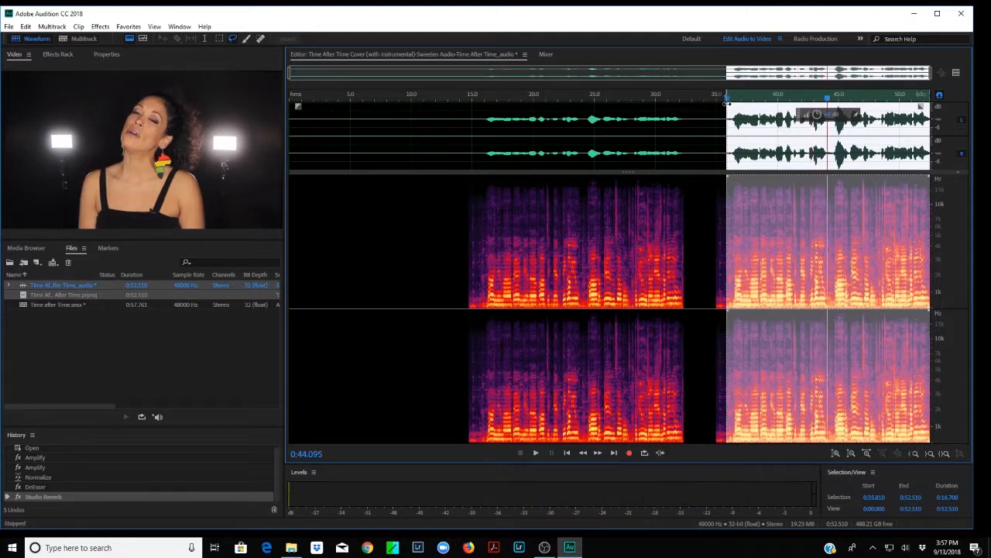